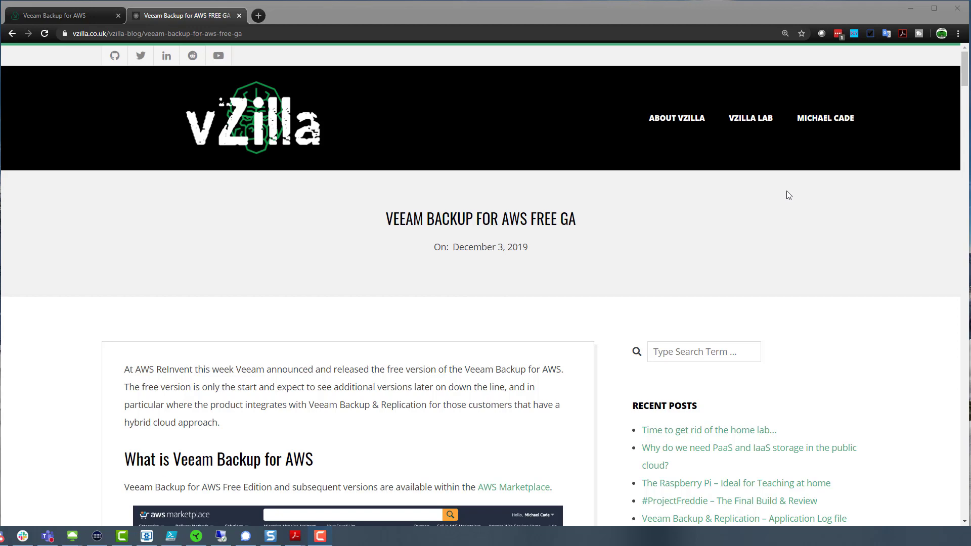
pyautogui.scroll(-7, 517, 302)
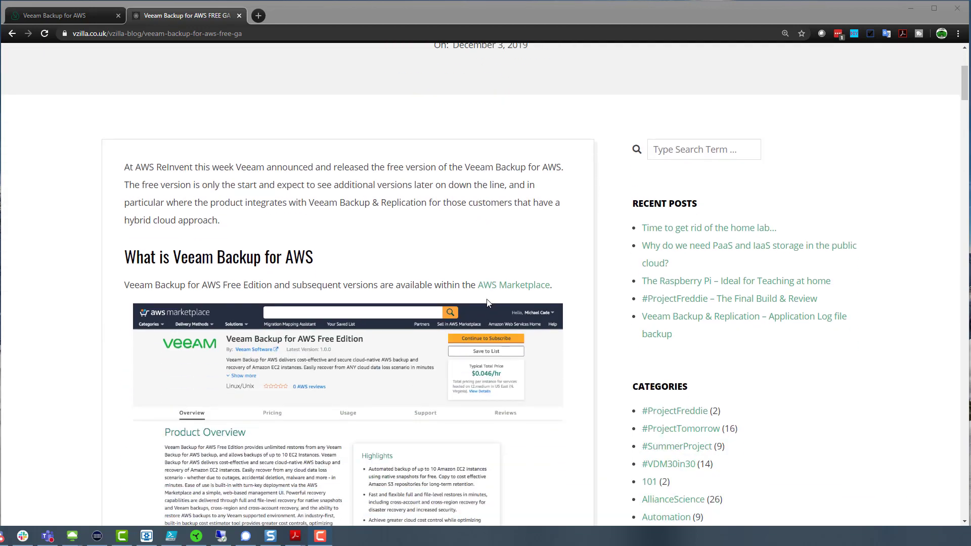
pyautogui.scroll(-11, 517, 301)
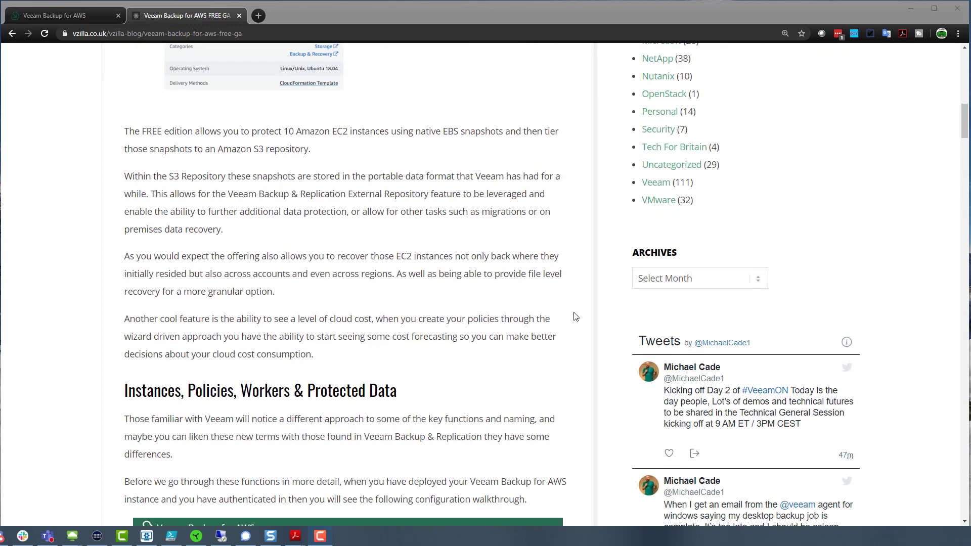
pyautogui.scroll(-1, 574, 317)
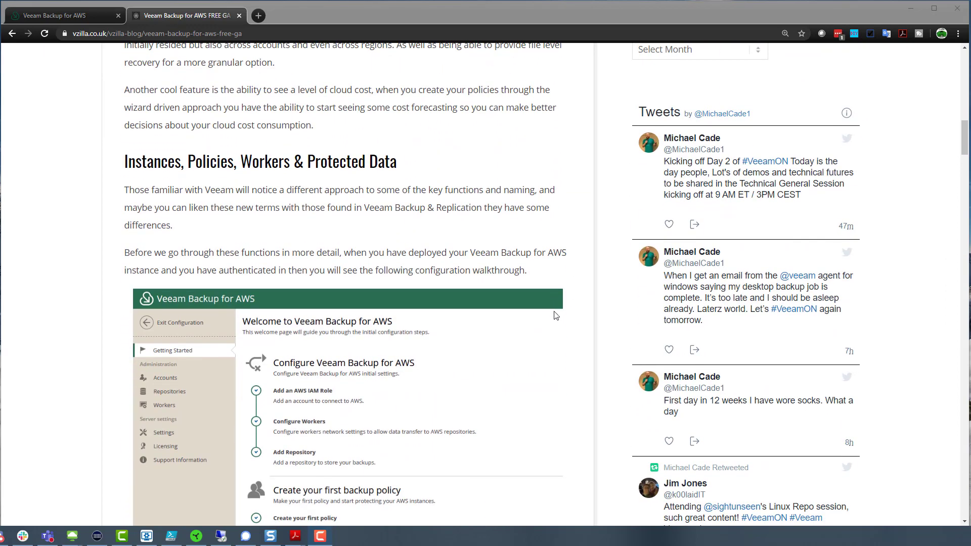
pyautogui.scroll(-2, 569, 308)
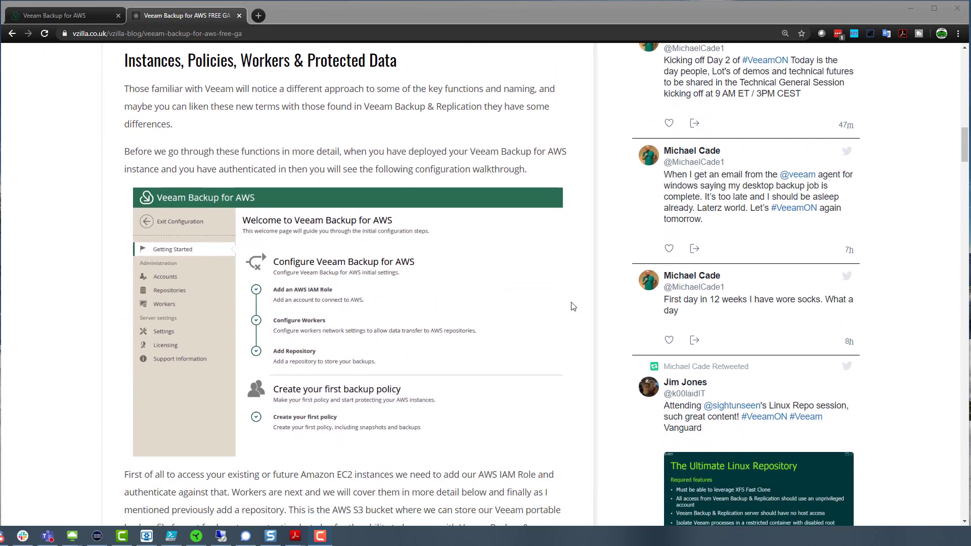
pyautogui.scroll(-1, 577, 306)
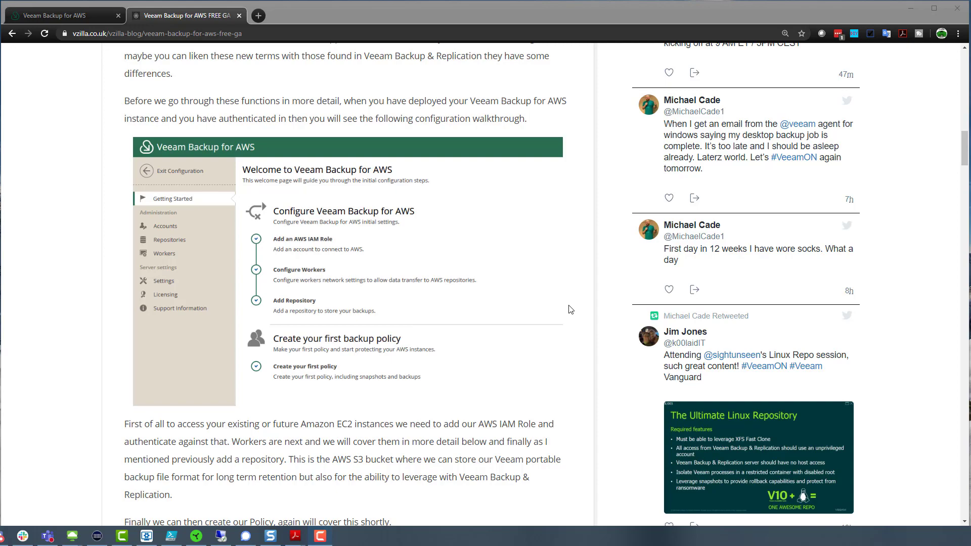
pyautogui.scroll(-10, 570, 311)
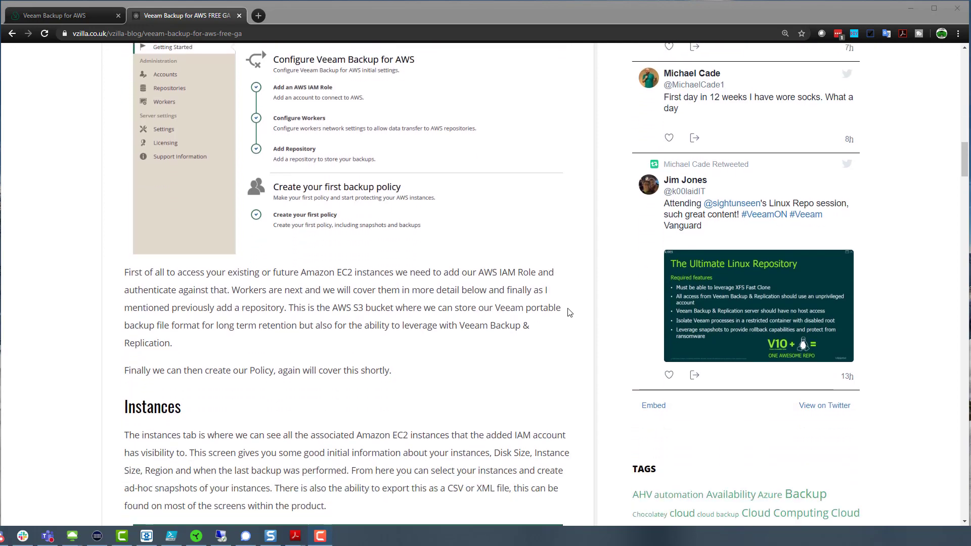
pyautogui.scroll(-2, 569, 310)
pyautogui.scroll(20, 562, 311)
pyautogui.scroll(8, 556, 313)
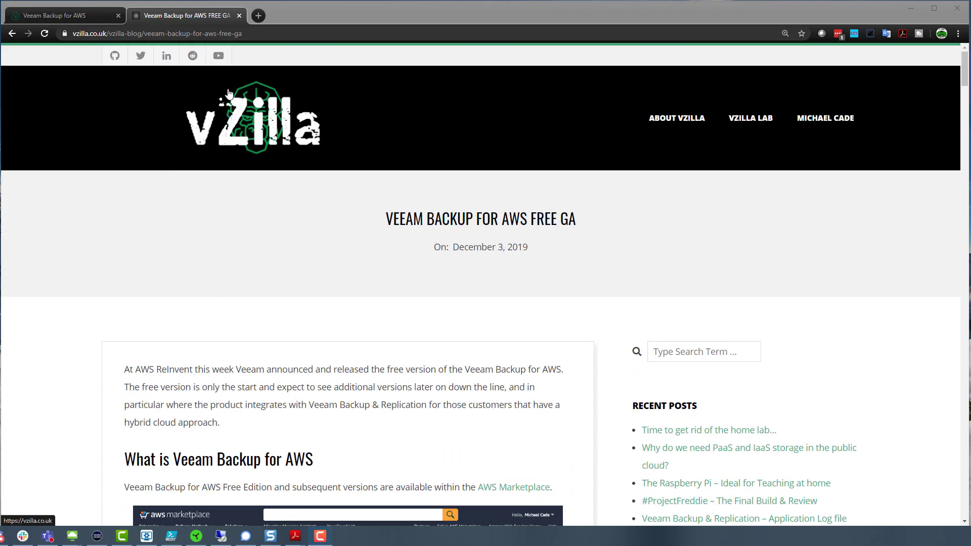
# - Switch to the Veeam console and list the nine EC2 instances with disk sizes, regions and policies
pyautogui.click(81, 15)
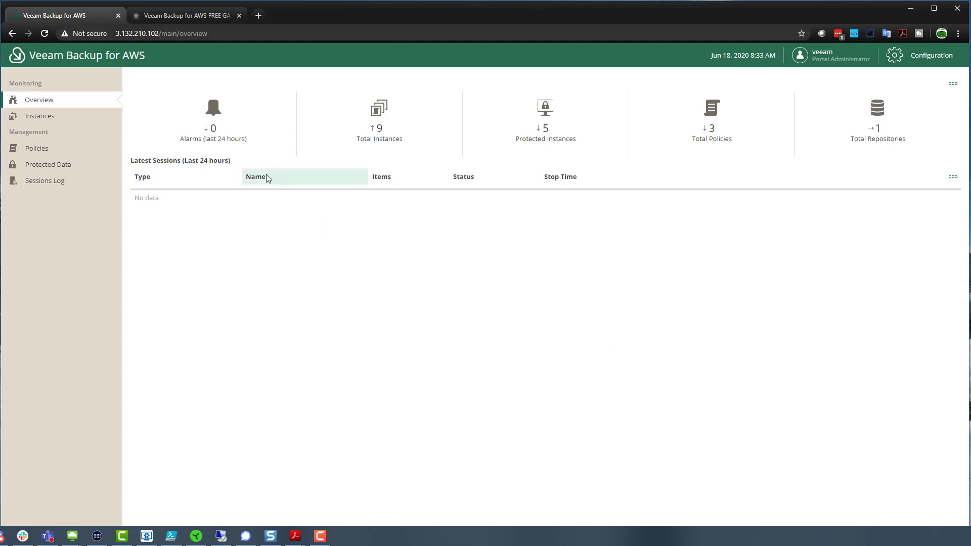
pyautogui.click(55, 116)
pyautogui.click(84, 108)
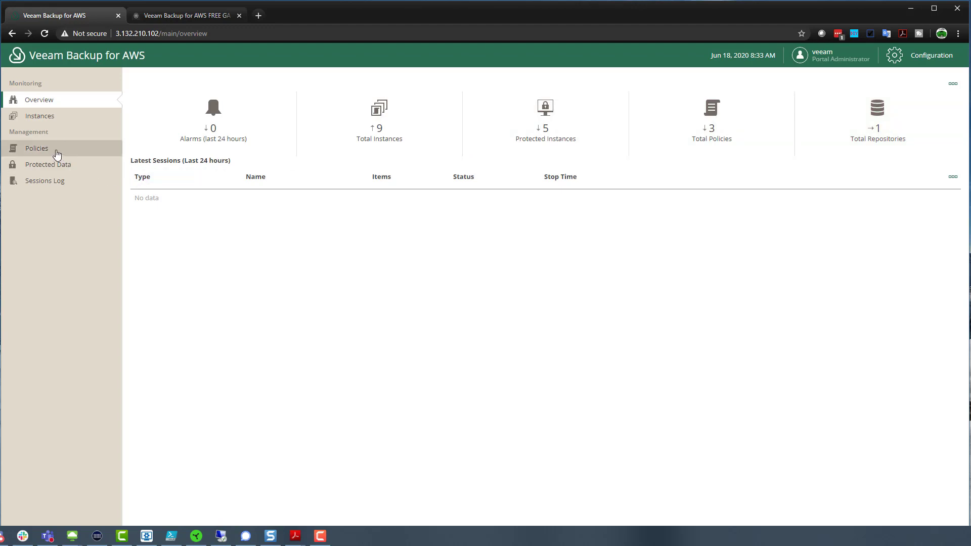
pyautogui.click(64, 121)
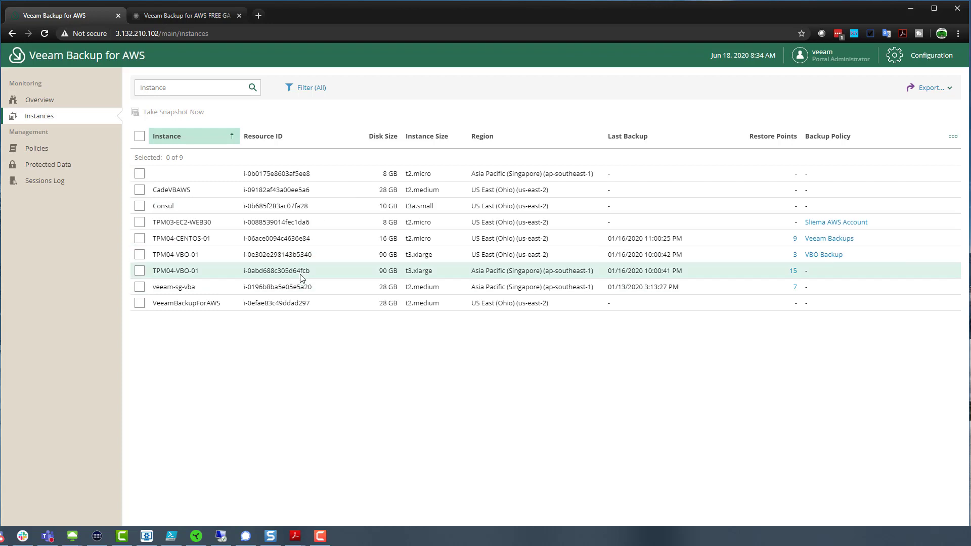
# - Open the Veeam Backups policy for editing and review its IAM role, regions and protected resources
pyautogui.click(51, 151)
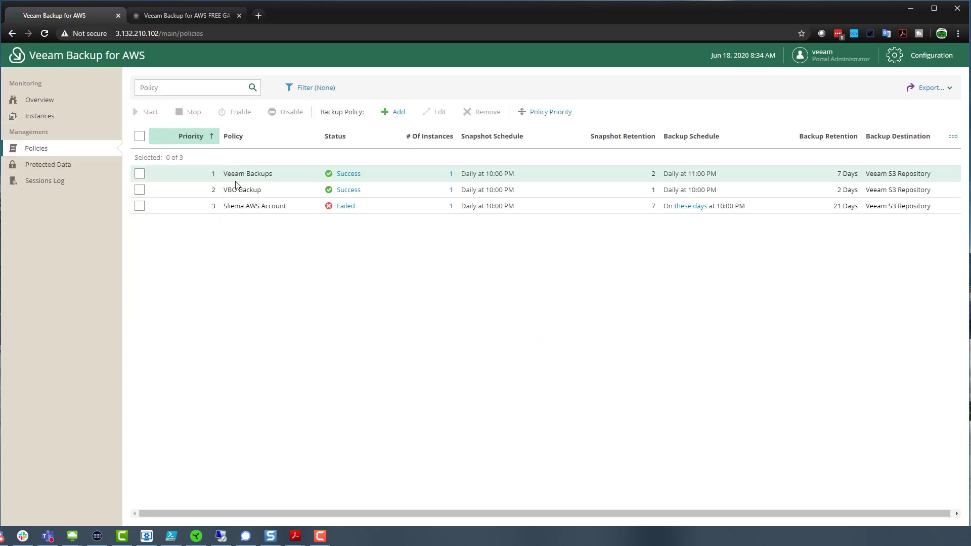
pyautogui.click(253, 174)
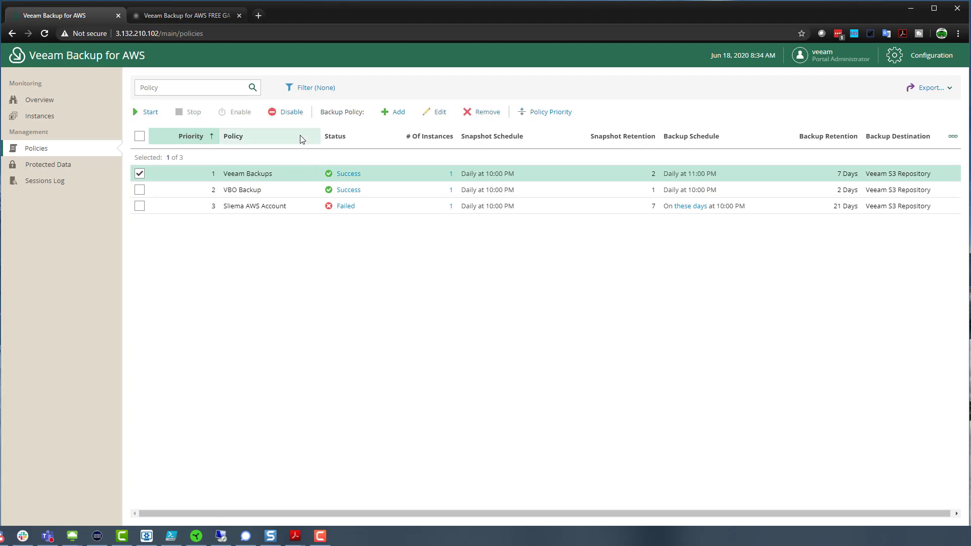
pyautogui.click(435, 112)
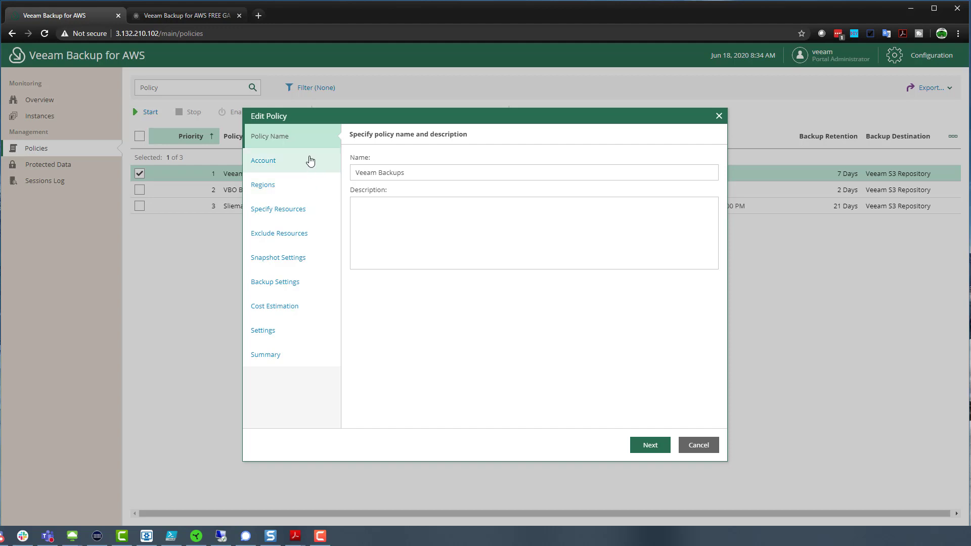
pyautogui.click(294, 169)
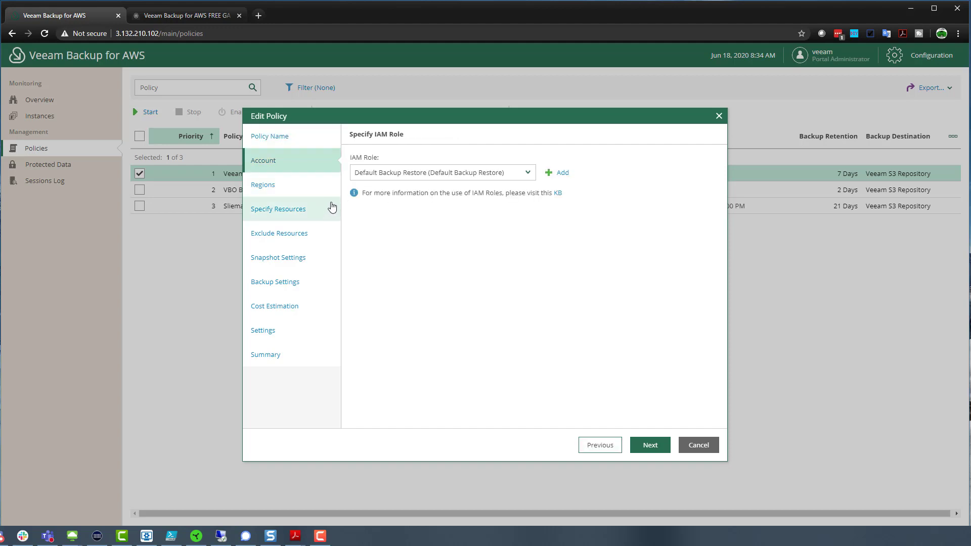
pyautogui.click(310, 194)
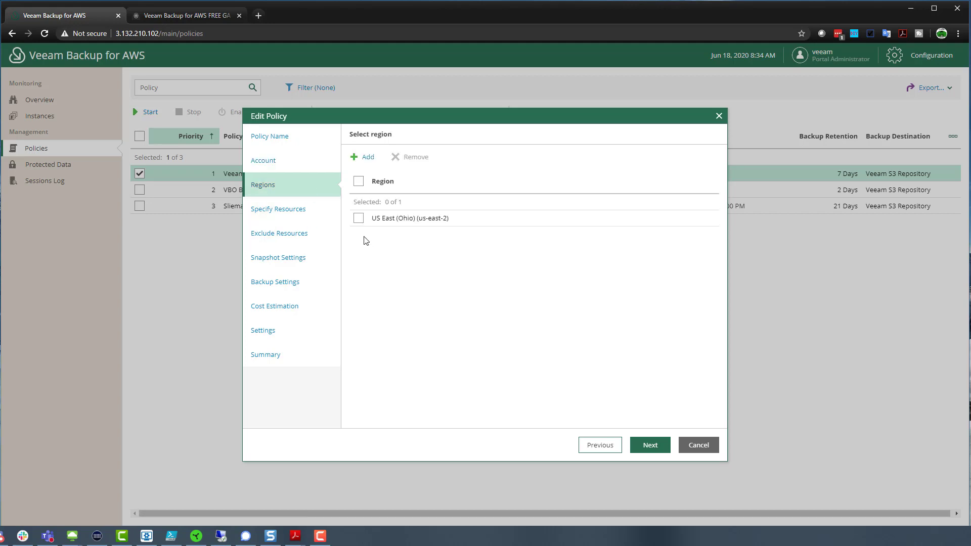
pyautogui.click(321, 213)
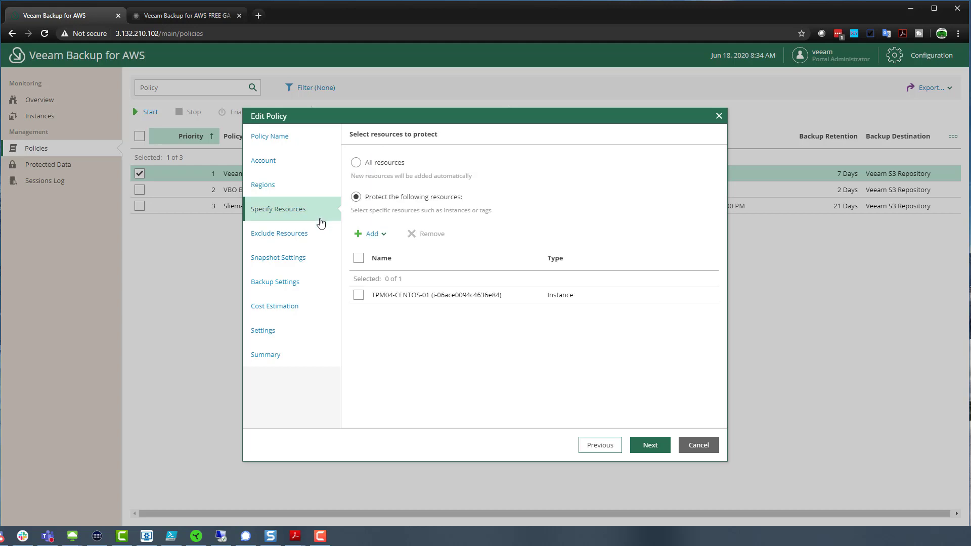
# - Review its exclusions, schedule, backup settings, cost estimate and notifications, then cancel without saving
pyautogui.click(317, 242)
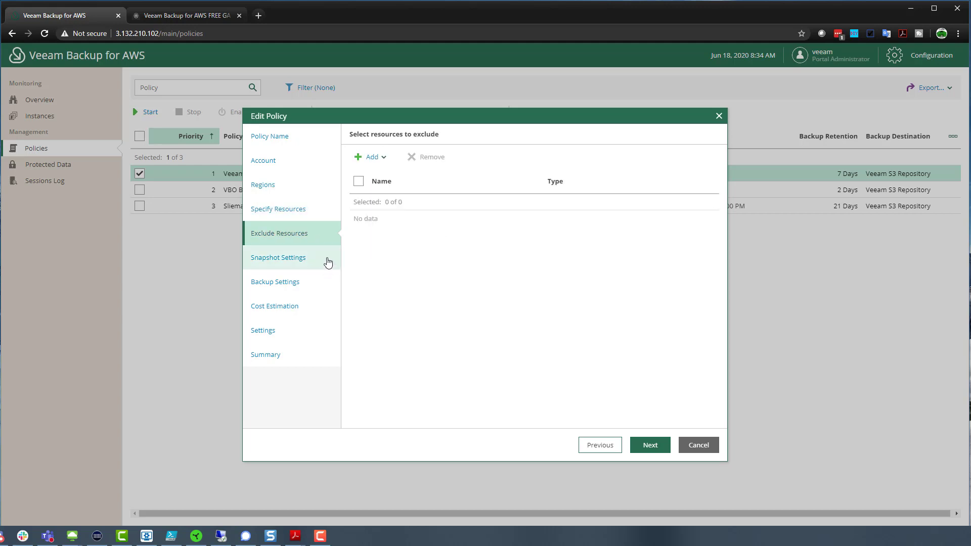
pyautogui.click(327, 261)
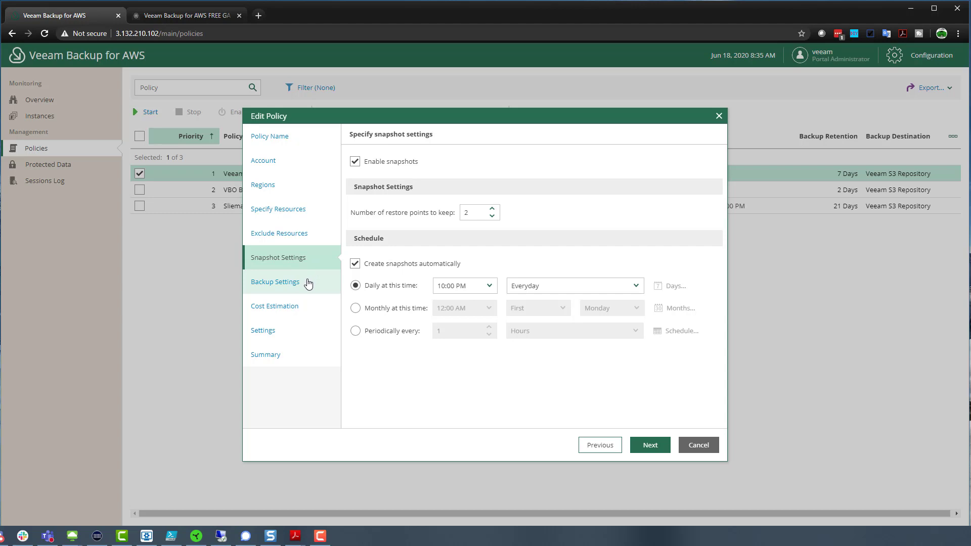
pyautogui.click(308, 283)
pyautogui.click(319, 309)
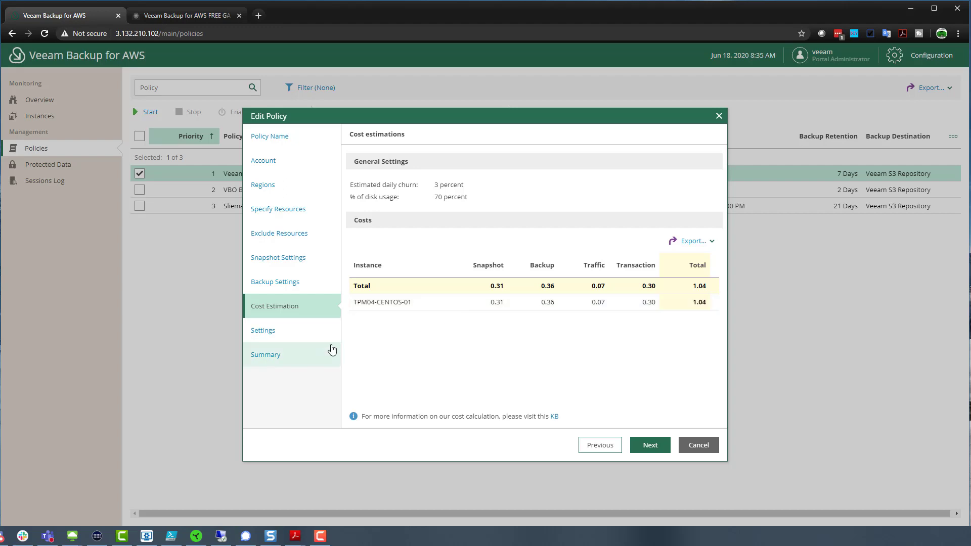
pyautogui.click(298, 336)
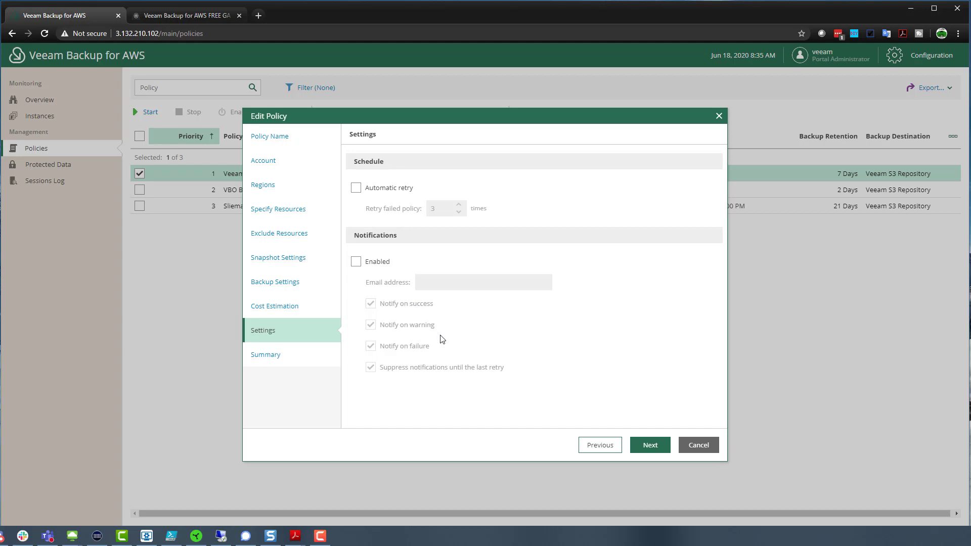
pyautogui.click(707, 448)
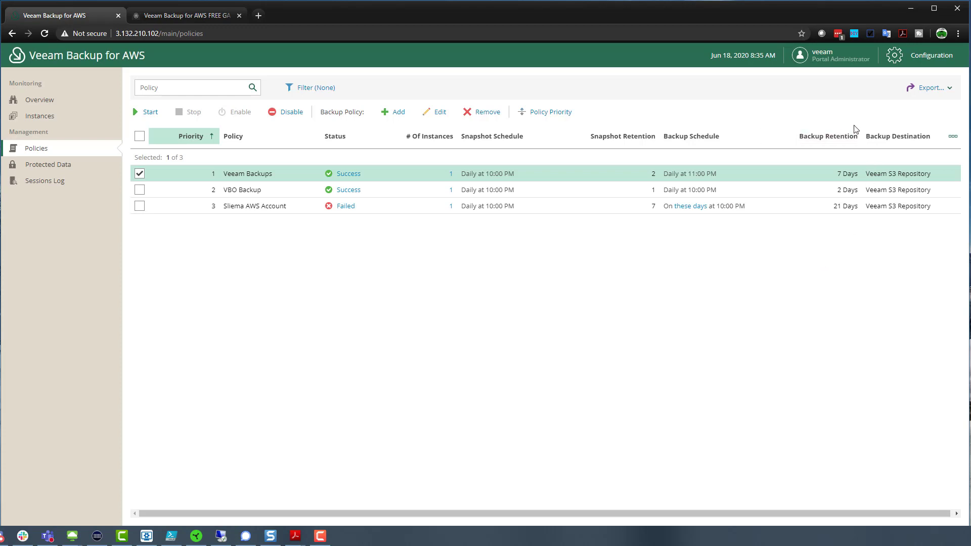
# - In Configuration > Support Information, download the available veeamawsbackup 2.0.0.600 update
pyautogui.click(895, 62)
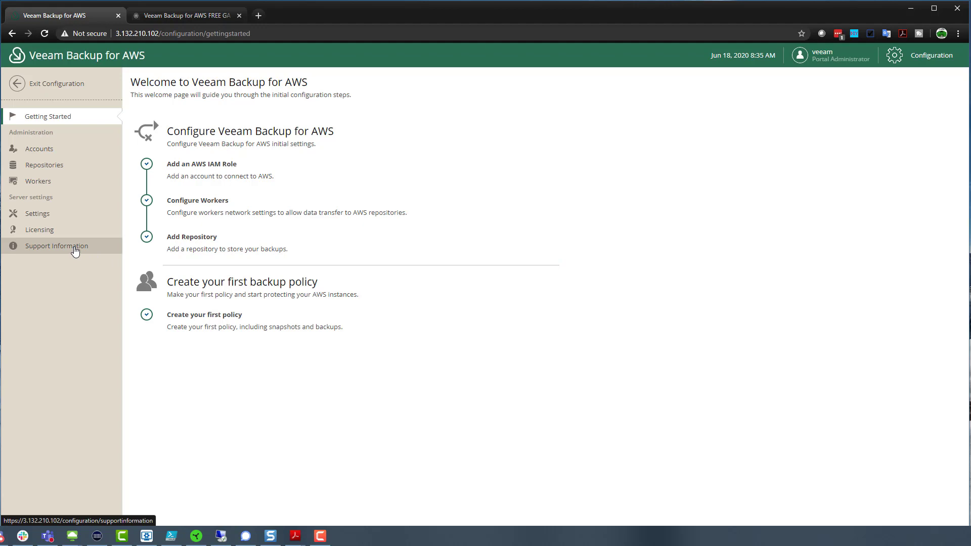
pyautogui.click(74, 250)
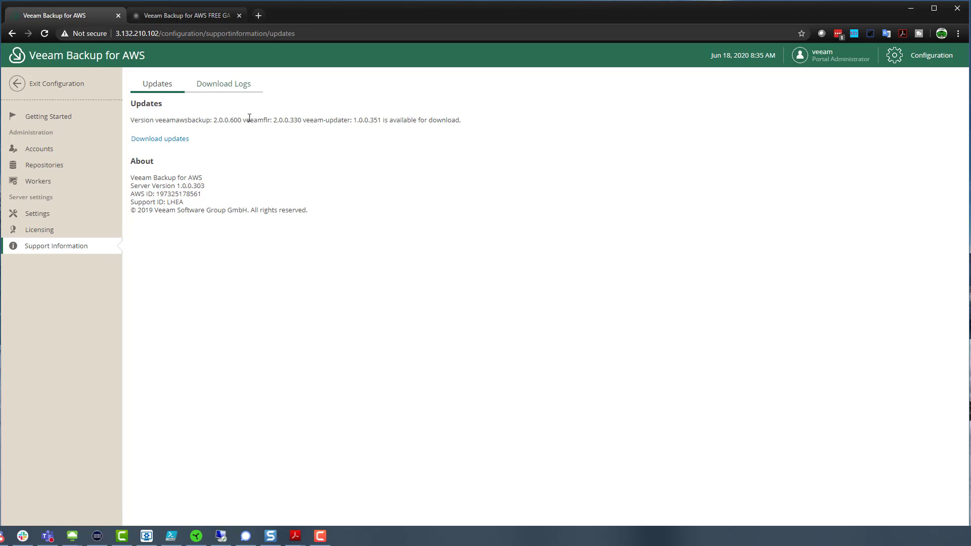
pyautogui.moveTo(132, 118); pyautogui.dragTo(464, 126)
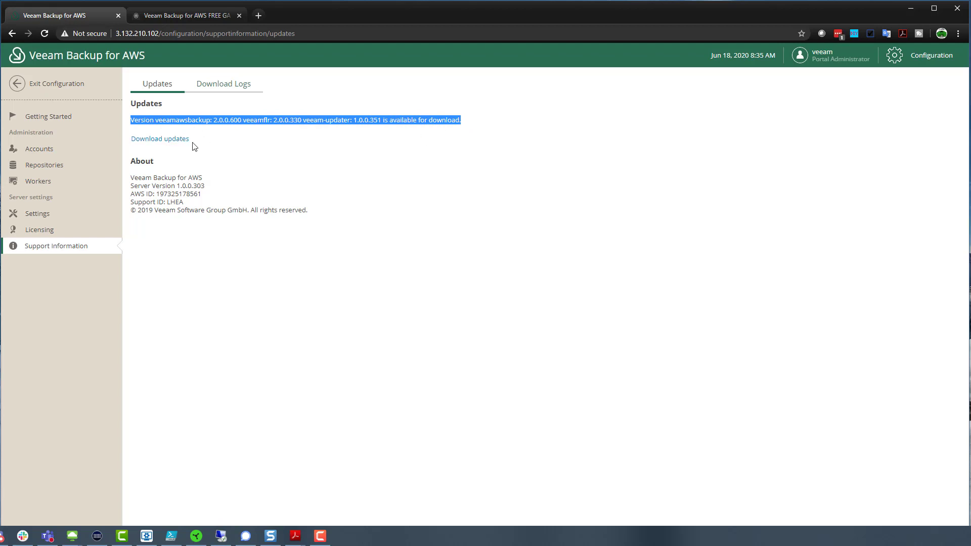
pyautogui.click(174, 139)
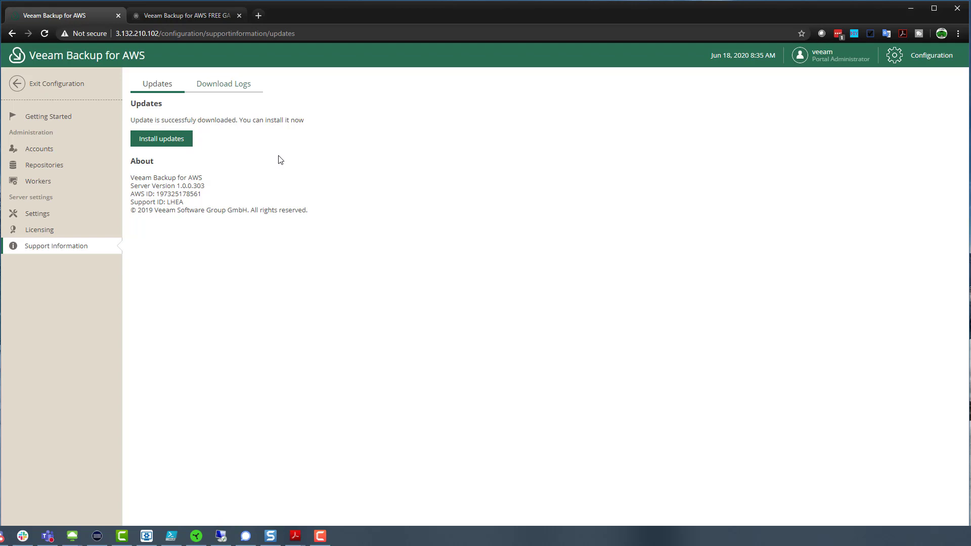
# - Install the downloaded update, then log back in with the username and password
pyautogui.click(159, 139)
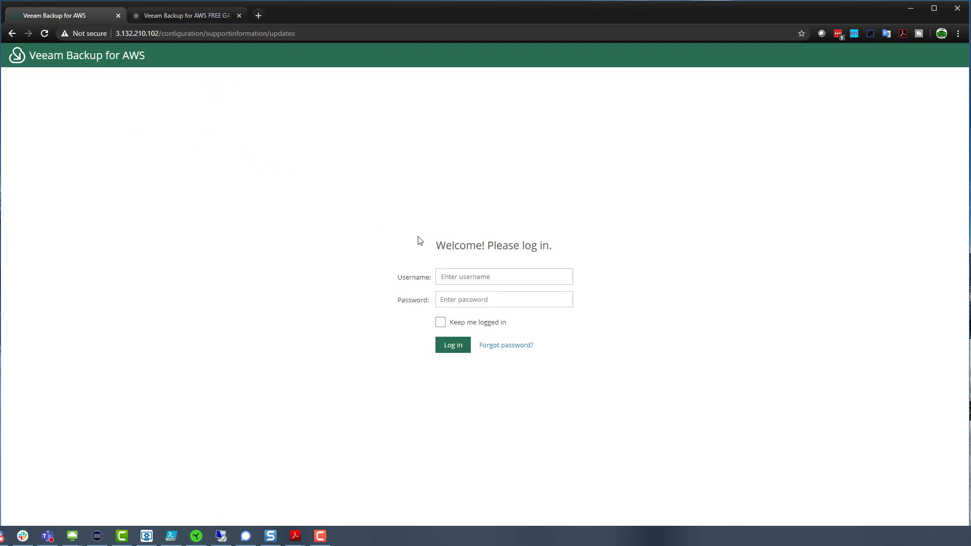
pyautogui.click(500, 279)
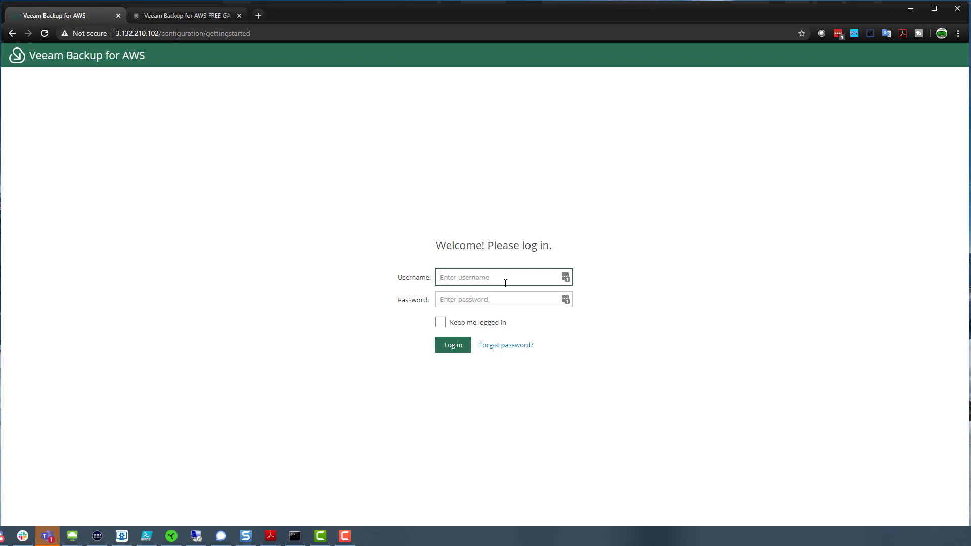
pyautogui.write('veeam')
pyautogui.click(504, 293)
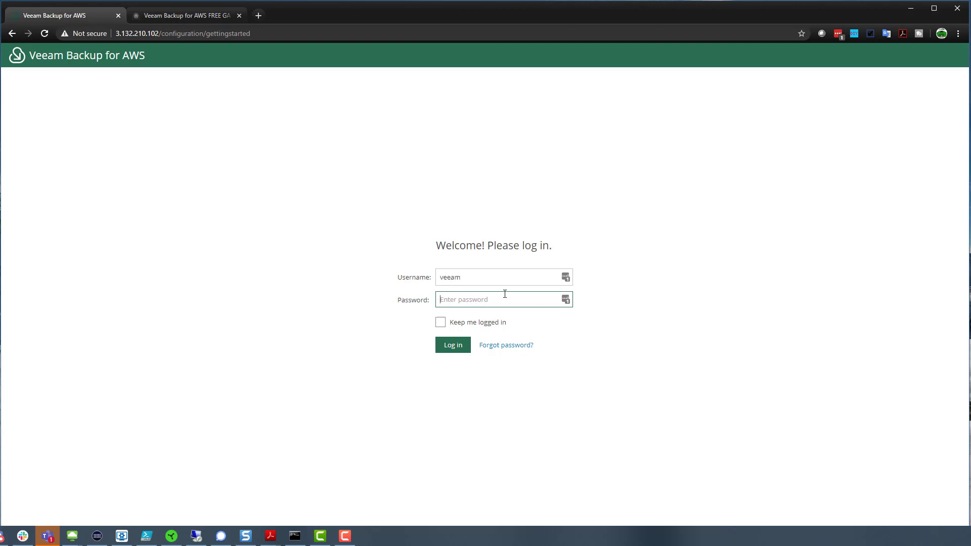
pyautogui.write('•')
pyautogui.press('Return')
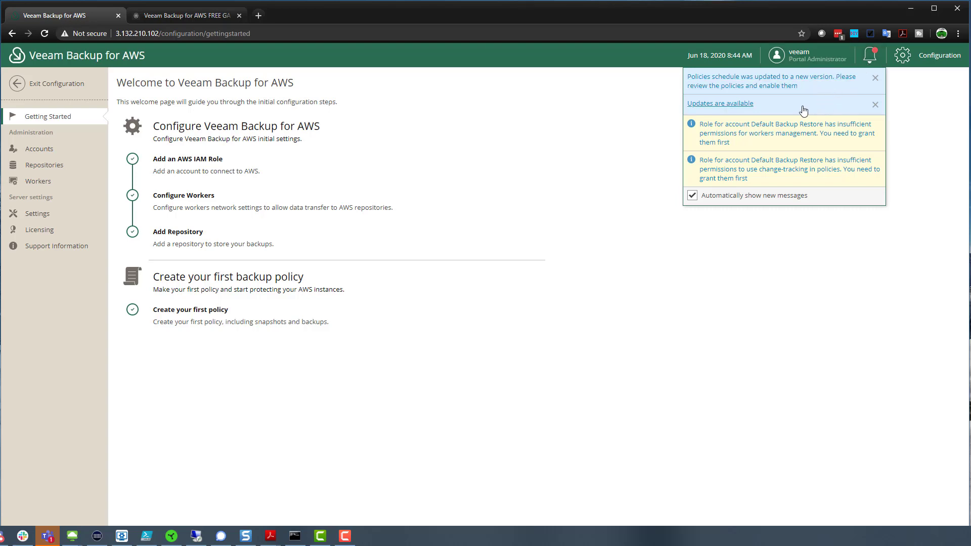
# - Confirm server version 2.0.0.600 in Support Information, then recheck the Updater for Ubuntu security updates
pyautogui.click(935, 62)
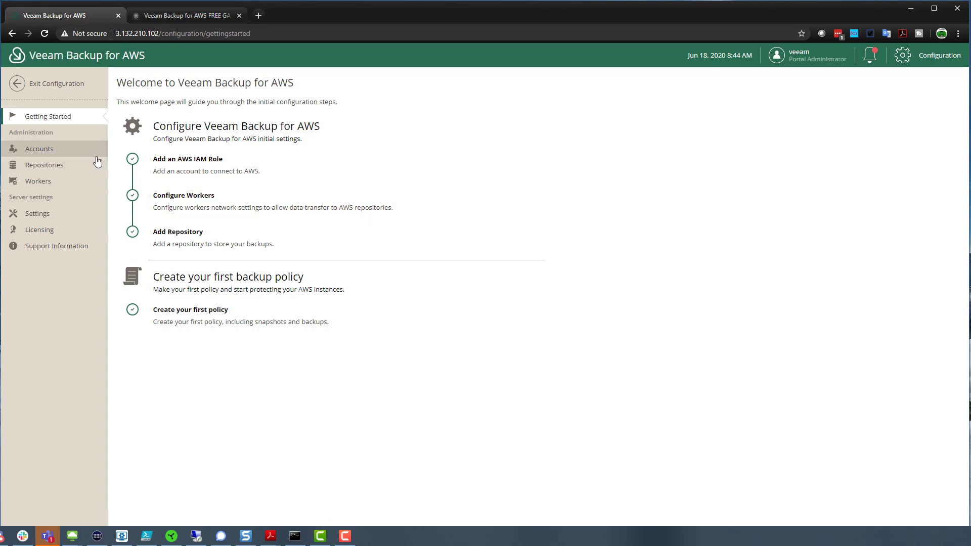
pyautogui.click(71, 245)
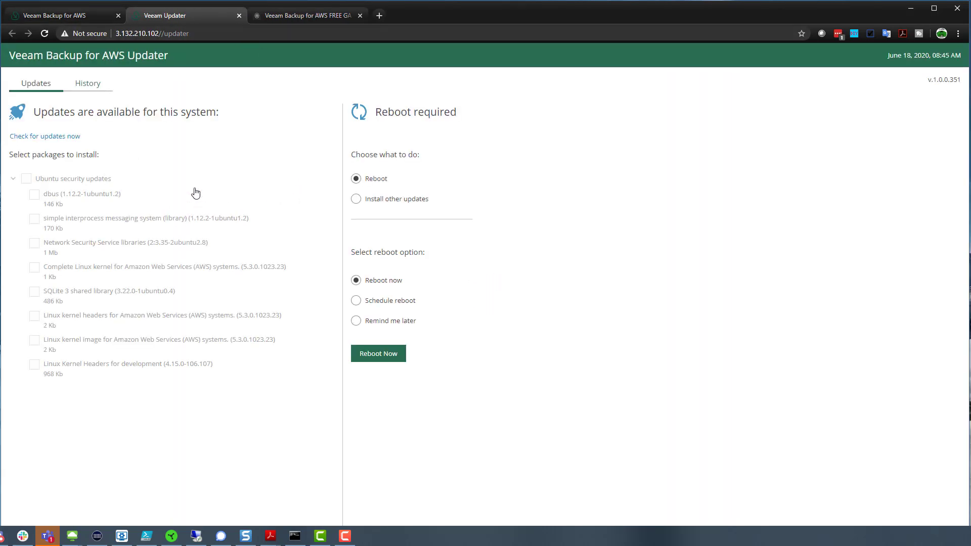
pyautogui.click(80, 16)
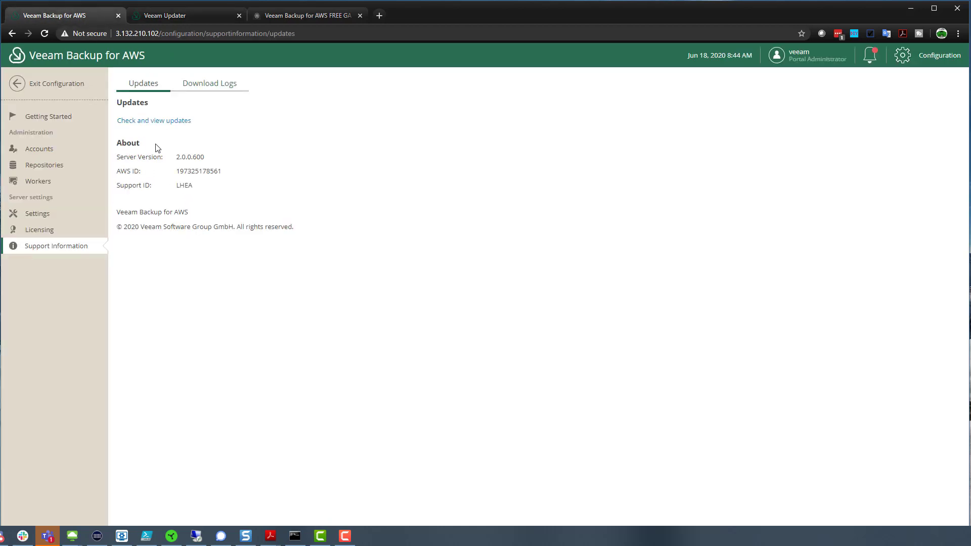
pyautogui.click(182, 16)
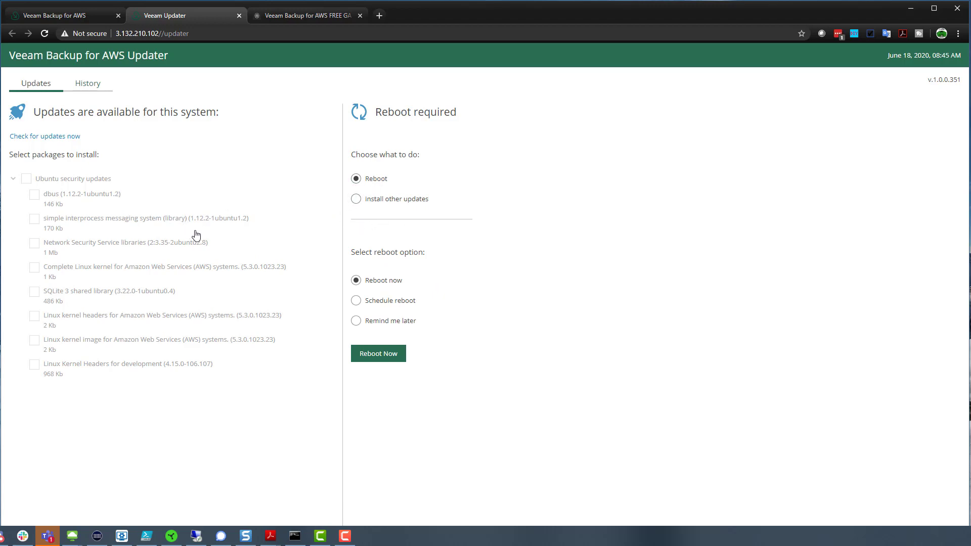
pyautogui.click(36, 136)
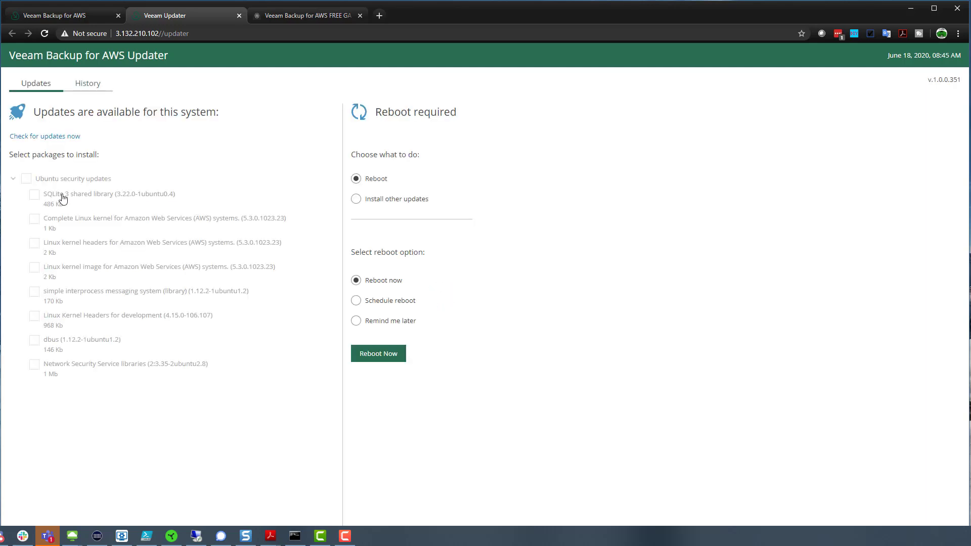
# - Choose Install other updates, select all eight Ubuntu security packages, and confirm installing them now
pyautogui.click(356, 199)
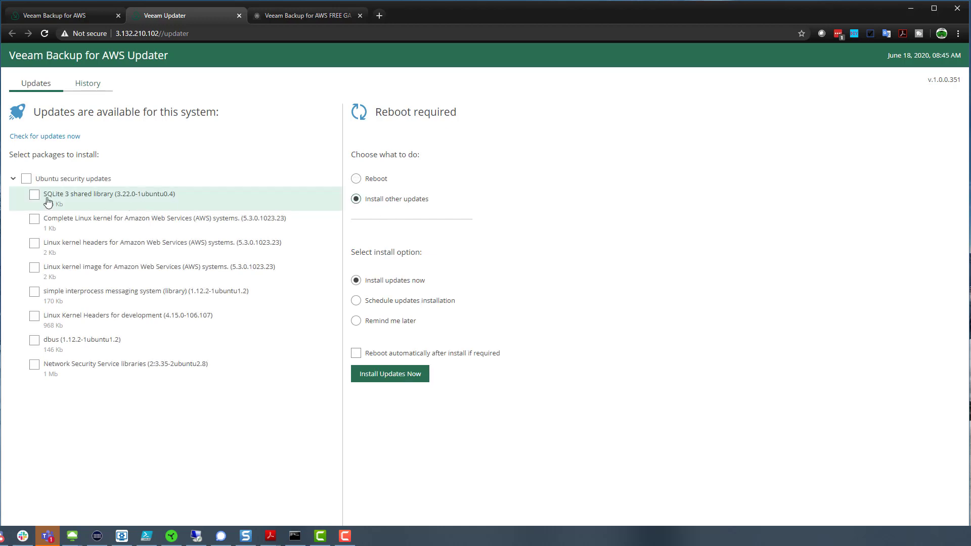
pyautogui.click(23, 181)
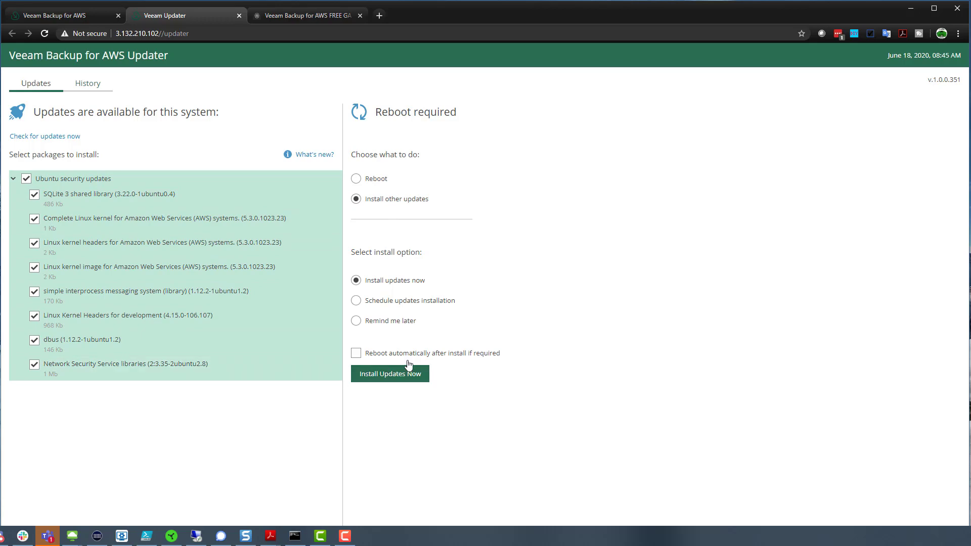
pyautogui.click(394, 374)
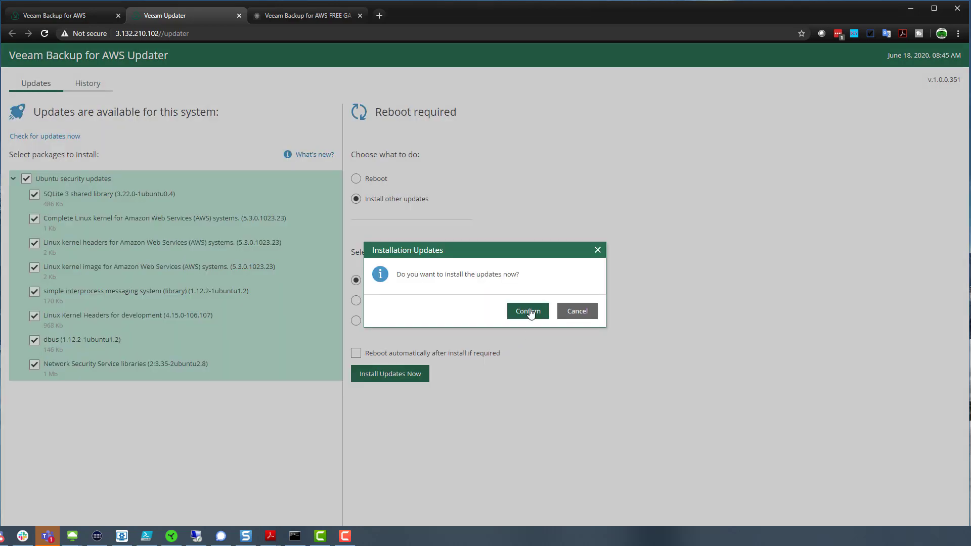
pyautogui.click(530, 314)
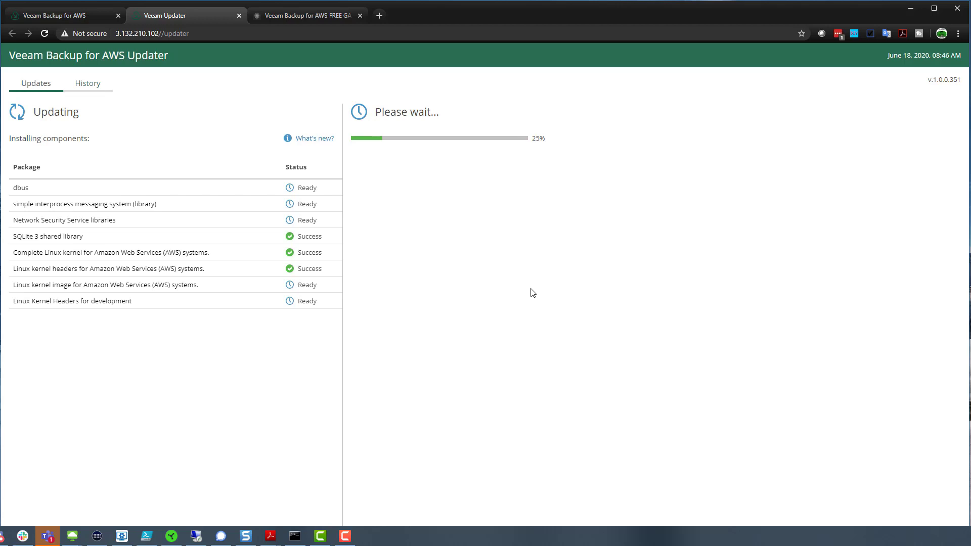
# - Return to the console, exit Configuration, and open the VBO Backup policy in the Edit Policy wizard
pyautogui.click(76, 15)
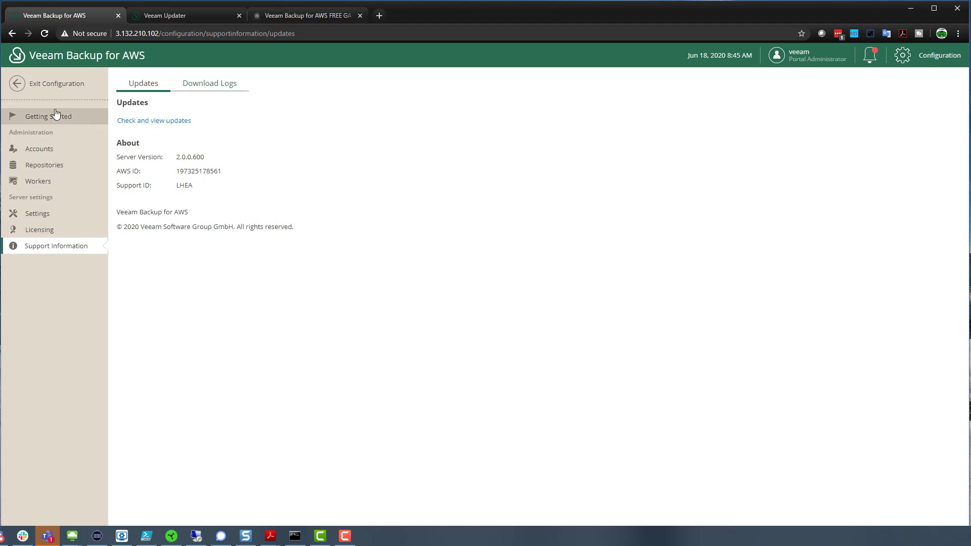
pyautogui.click(10, 84)
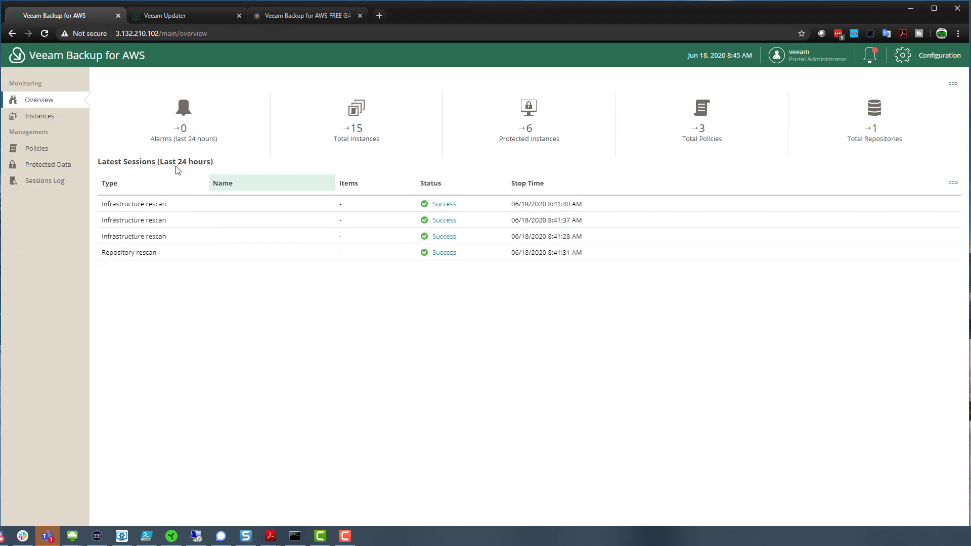
pyautogui.click(51, 149)
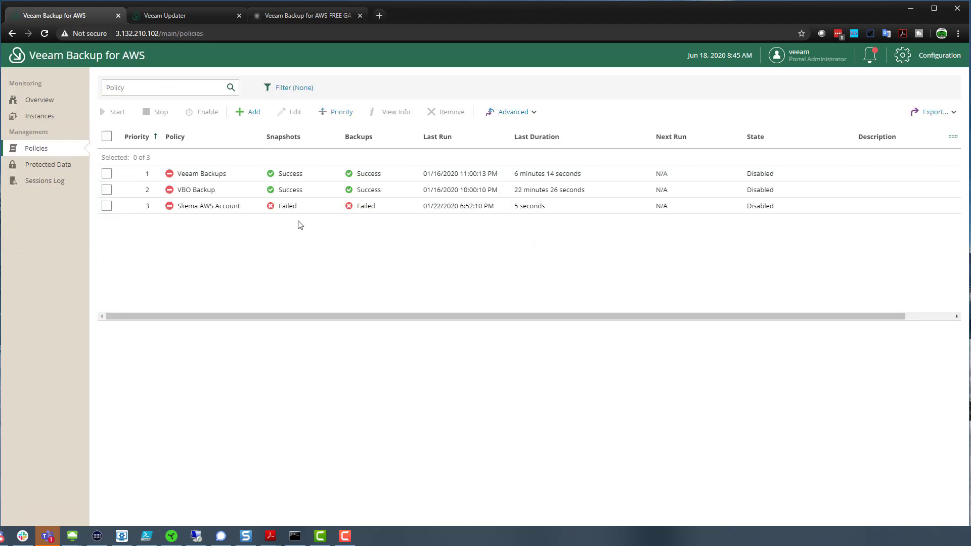
pyautogui.click(394, 191)
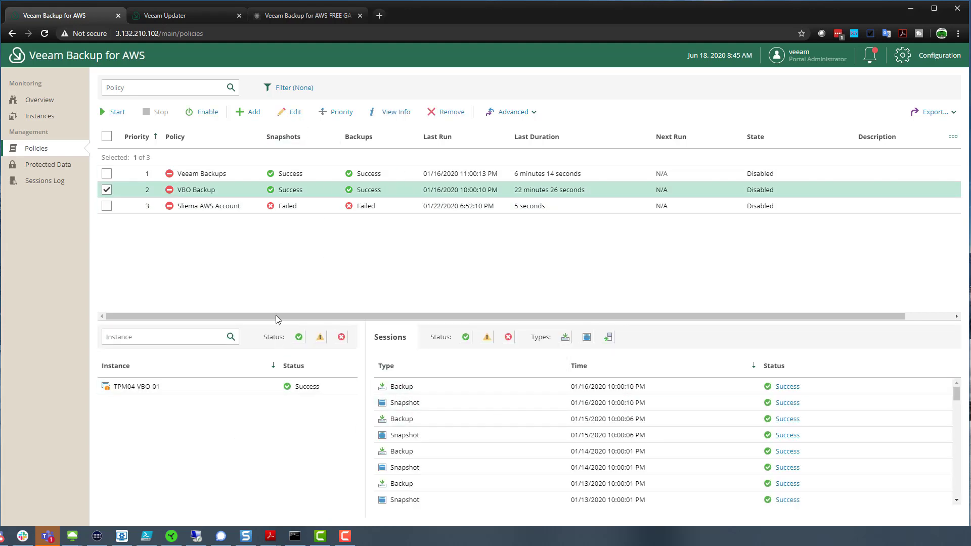
pyautogui.click(296, 115)
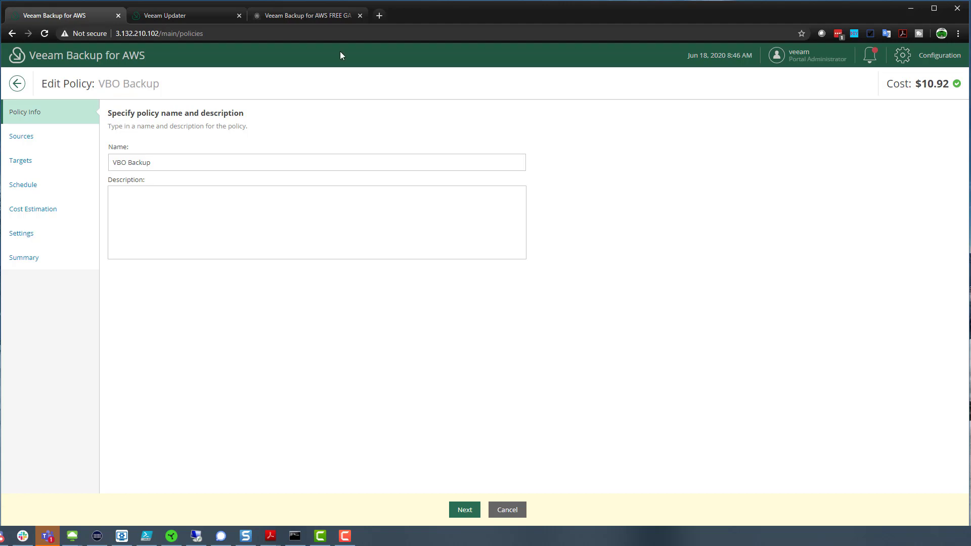
# - On the Schedule page, try weekly, monthly and yearly retention, then turn all three off again
pyautogui.click(56, 188)
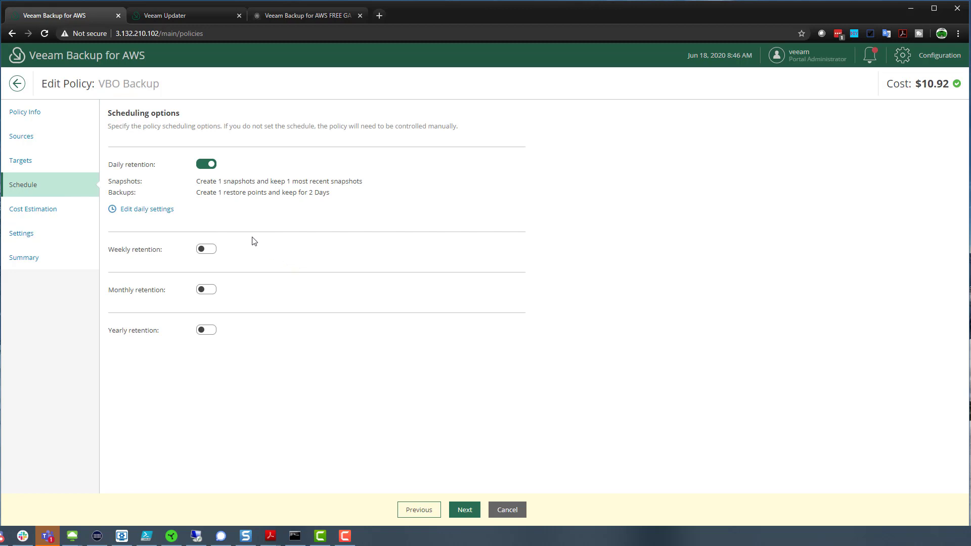
pyautogui.click(207, 251)
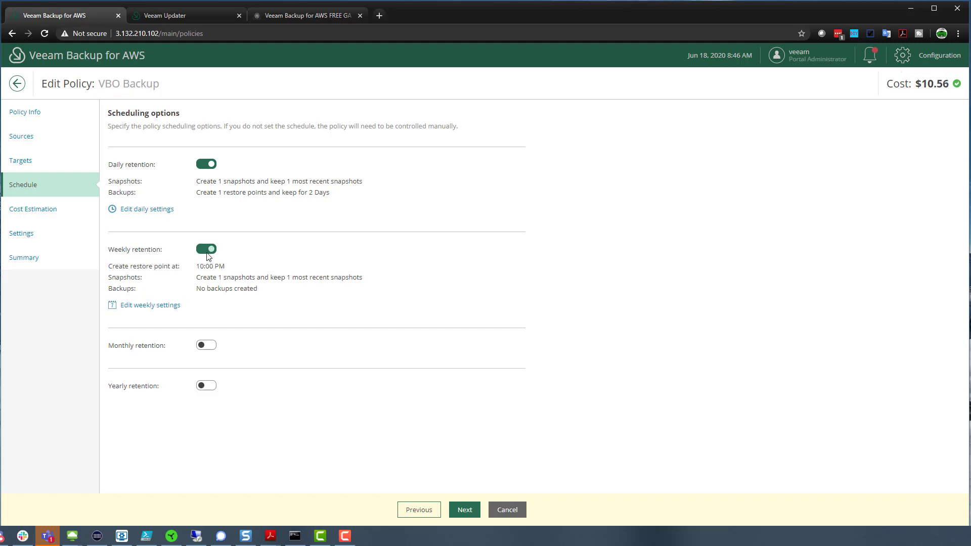
pyautogui.click(207, 347)
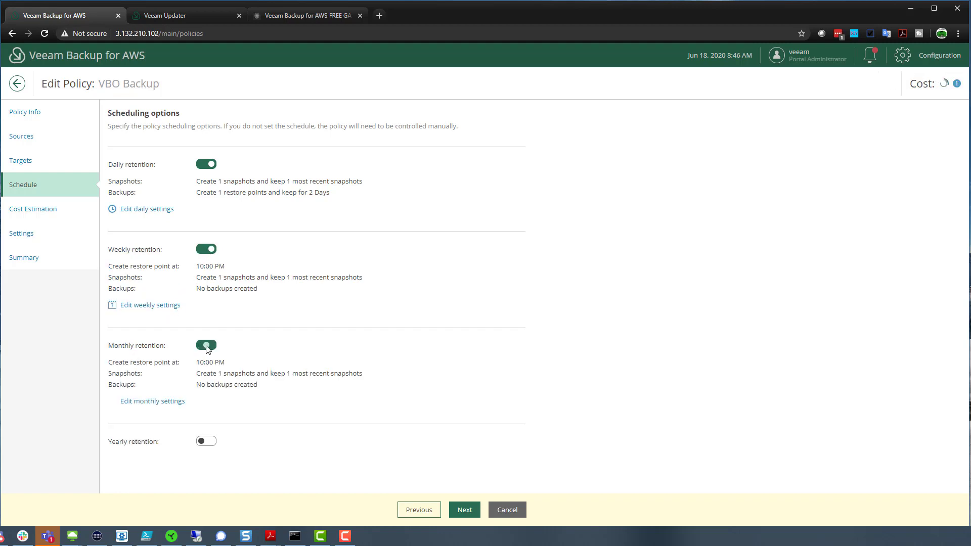
pyautogui.click(212, 443)
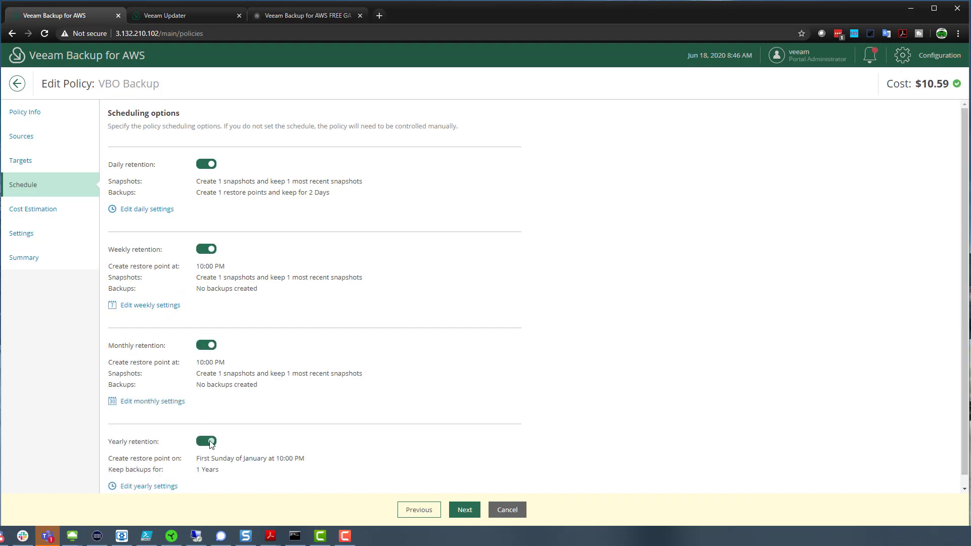
pyautogui.click(206, 443)
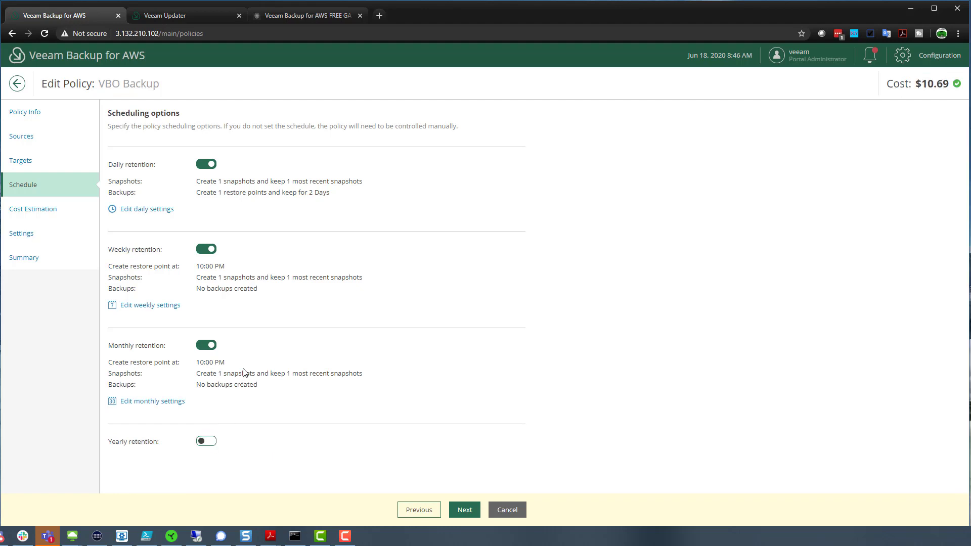
pyautogui.click(206, 348)
pyautogui.click(207, 249)
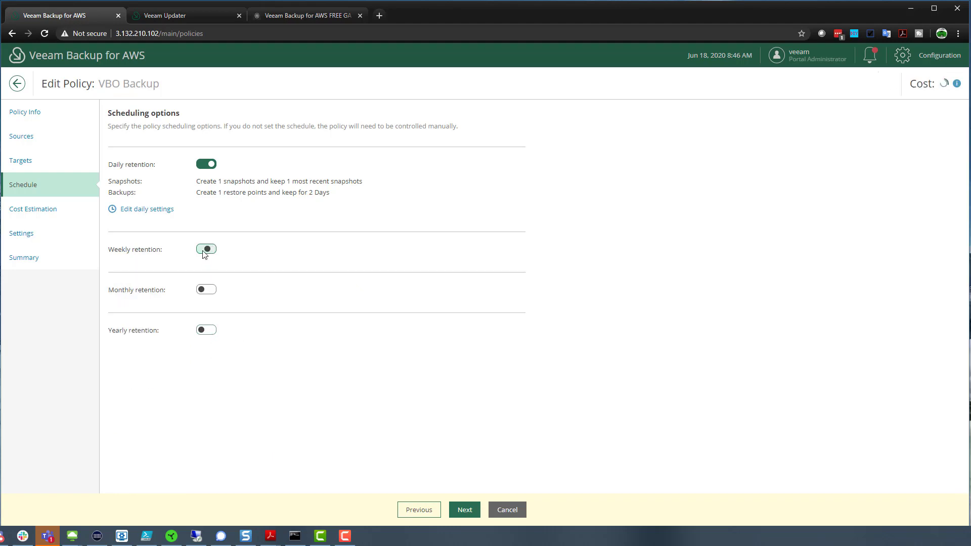
# - Raise the daily schedule's snapshots to keep to 7 and apply it
pyautogui.click(144, 209)
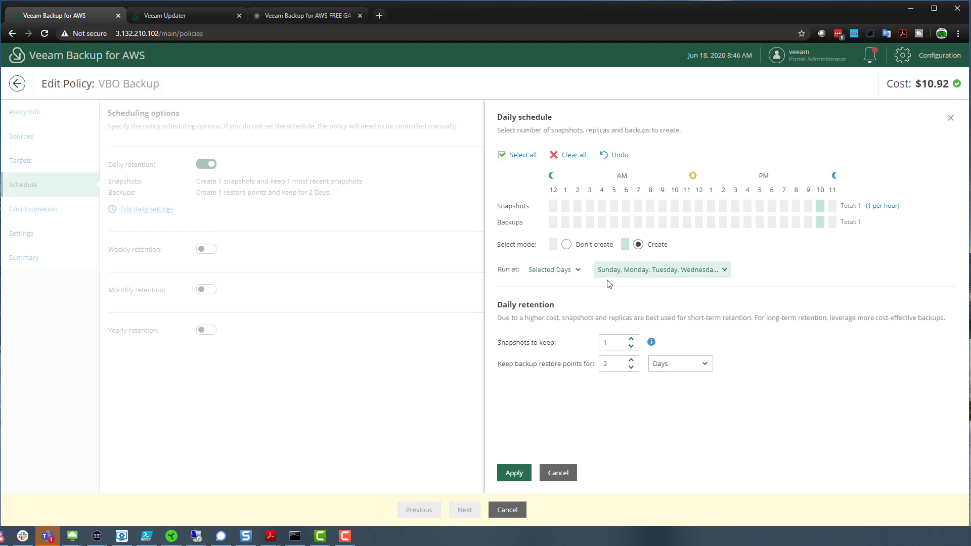
pyautogui.click(632, 341)
pyautogui.click(631, 341)
pyautogui.click(631, 341)
pyautogui.click(632, 341)
pyautogui.click(631, 341)
pyautogui.click(514, 473)
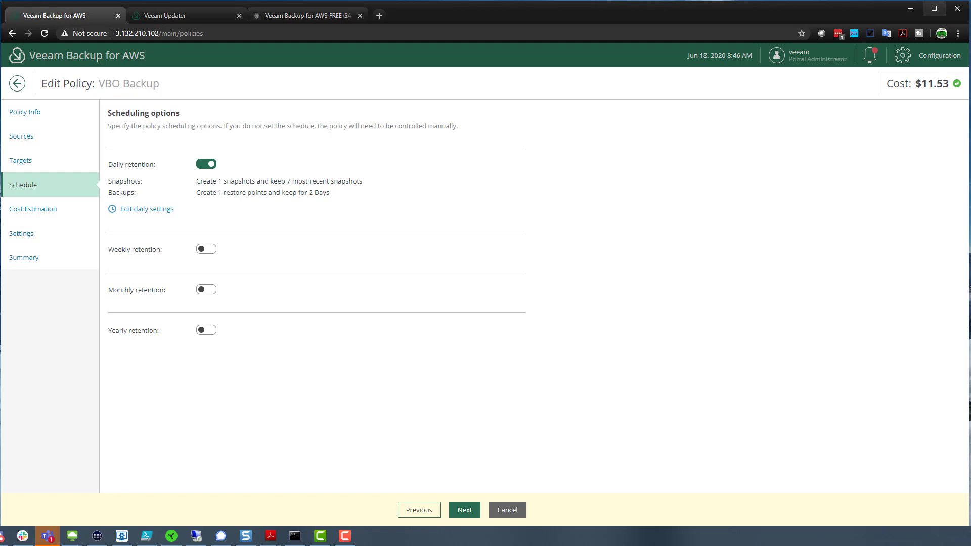
# - Check the Targets, the $11.53 monthly cost estimate and Settings, then cancel and discard the edits
pyautogui.click(33, 166)
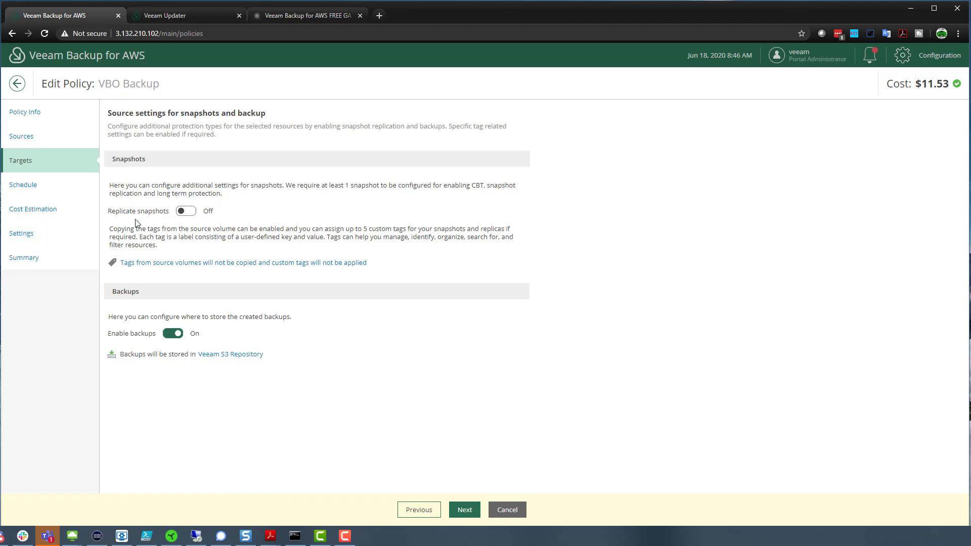
pyautogui.click(55, 218)
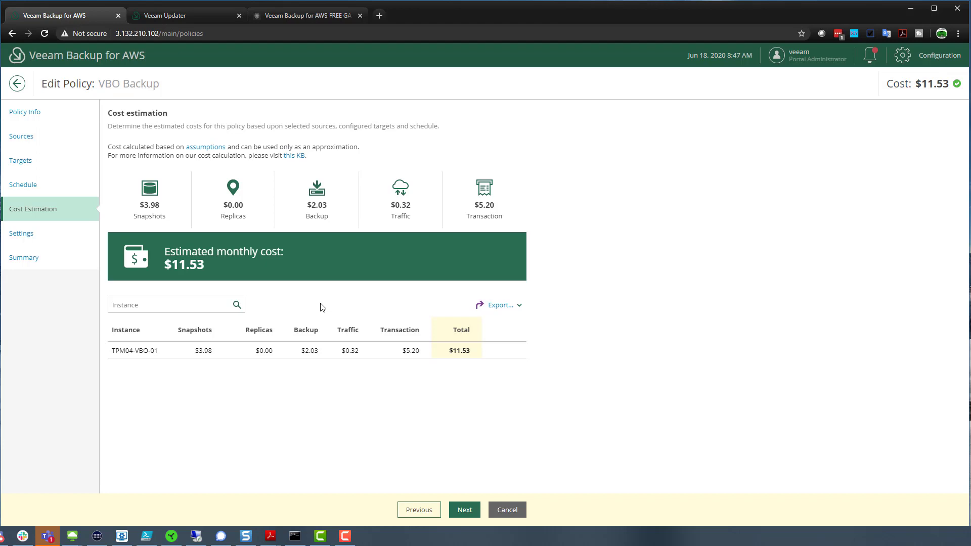
pyautogui.click(24, 236)
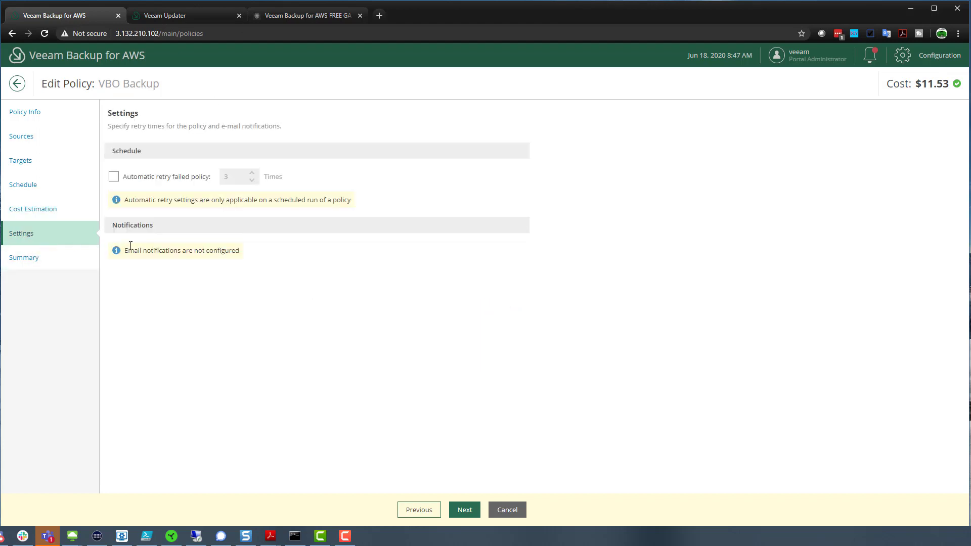
pyautogui.click(496, 511)
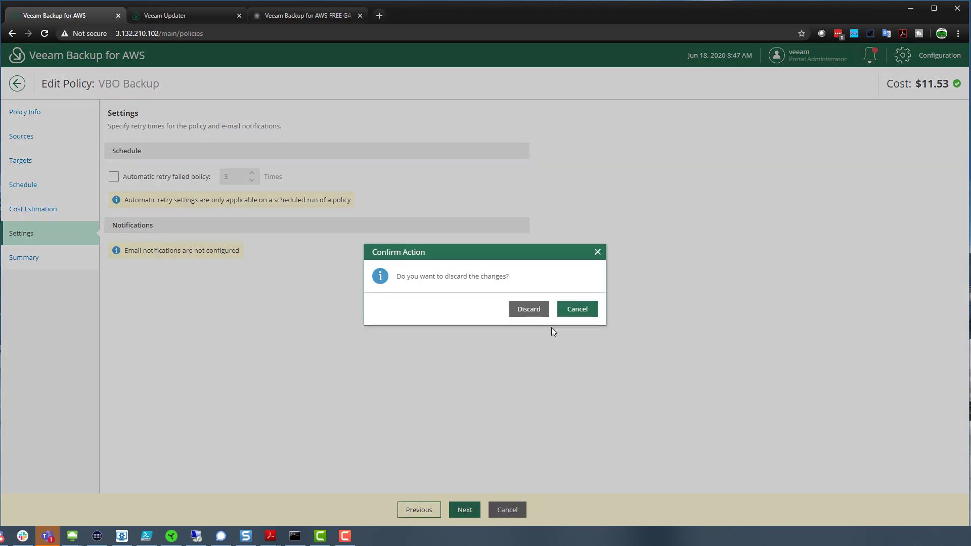
pyautogui.click(526, 309)
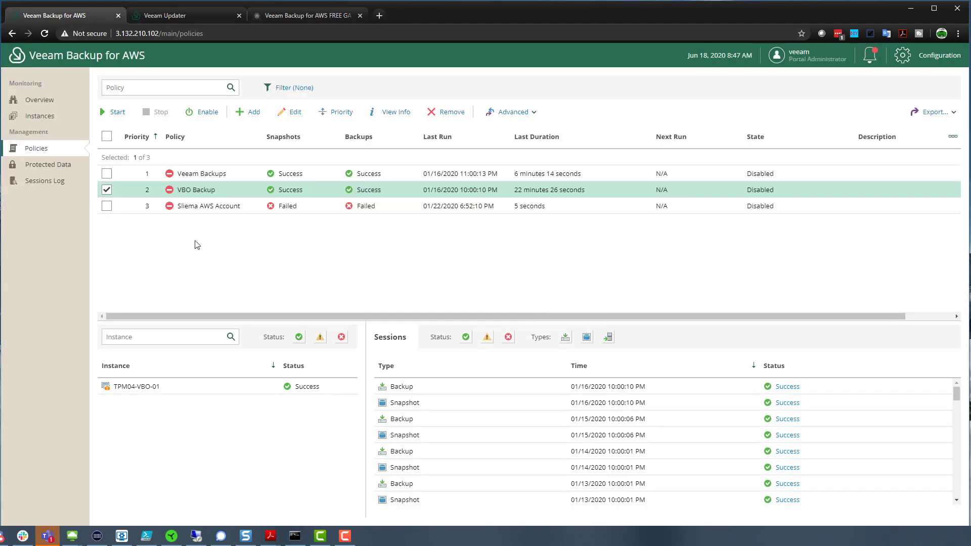
# - Go from Overview to Configuration > Support Information to see server version 2.0.0.600
pyautogui.click(38, 100)
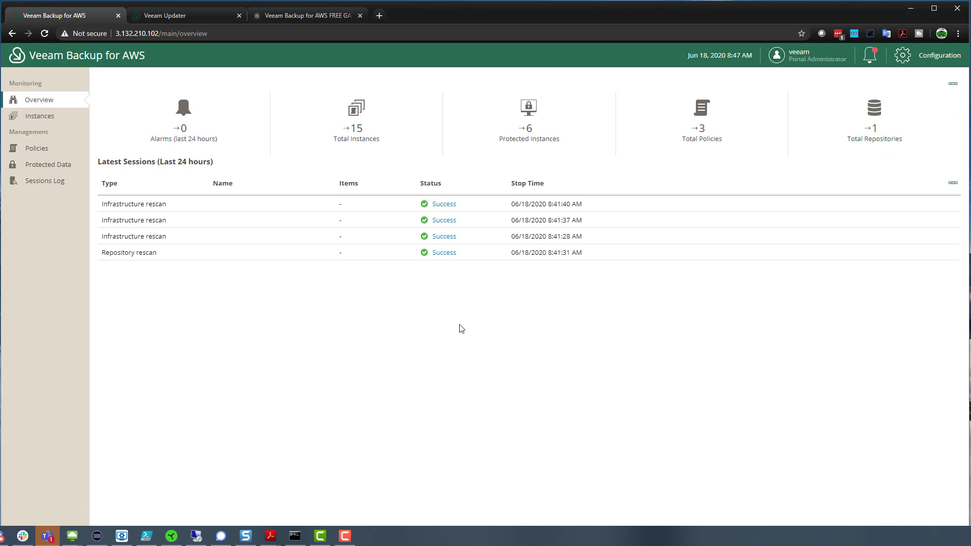
pyautogui.click(934, 56)
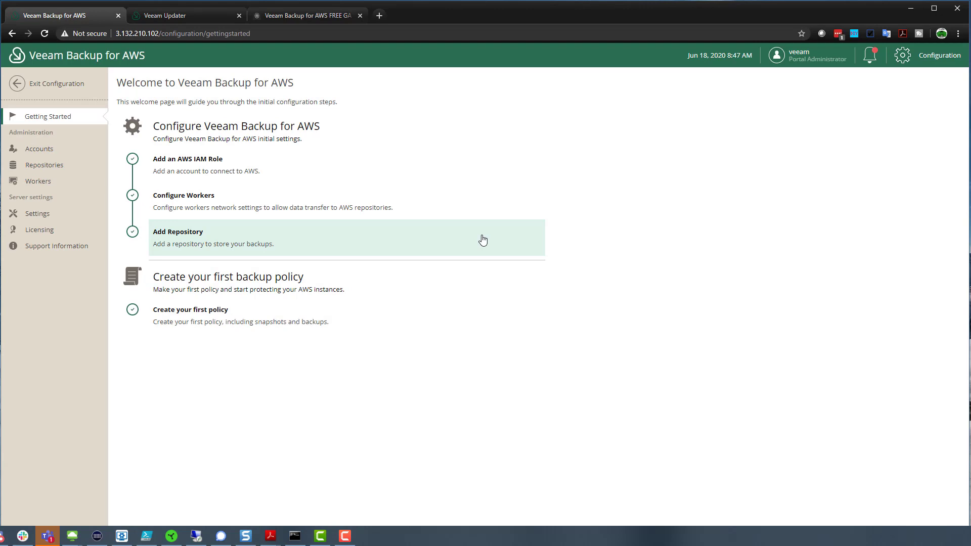
pyautogui.click(81, 247)
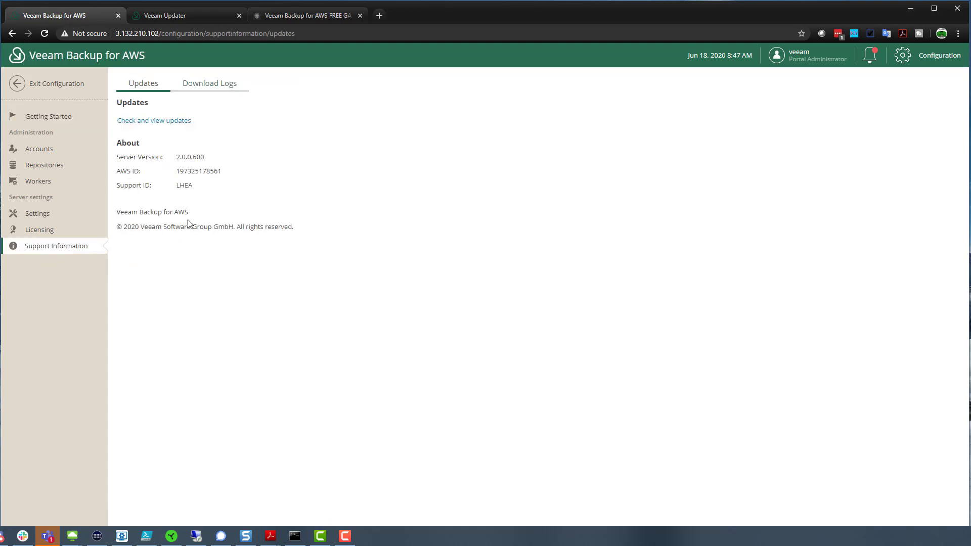